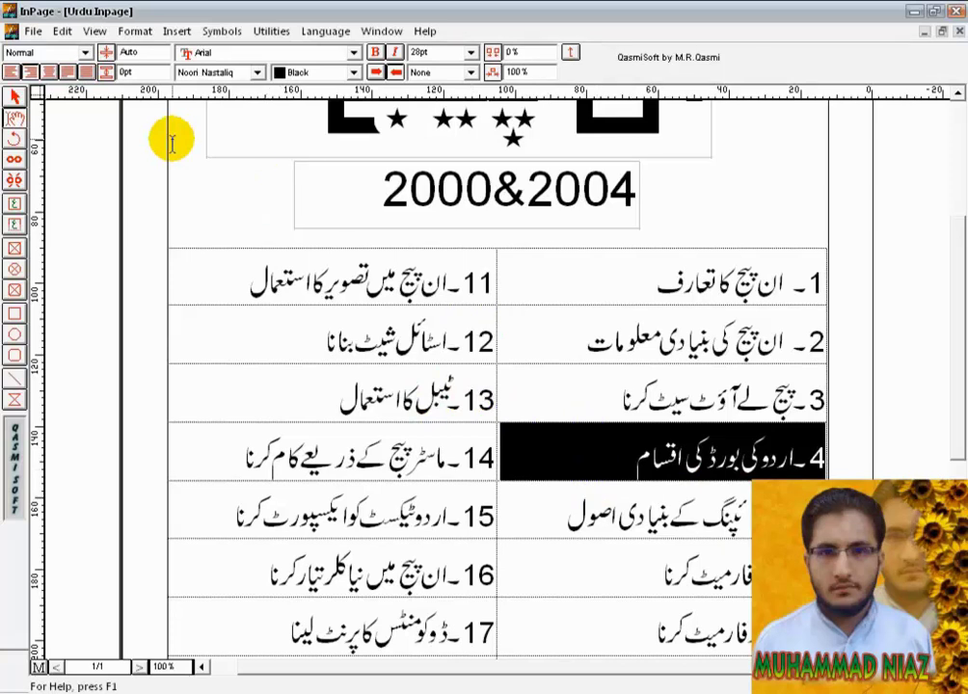
Step: In Edit > Preferences > Keyboard Preferences, choose the Monotype® keyboard layout
click(63, 33)
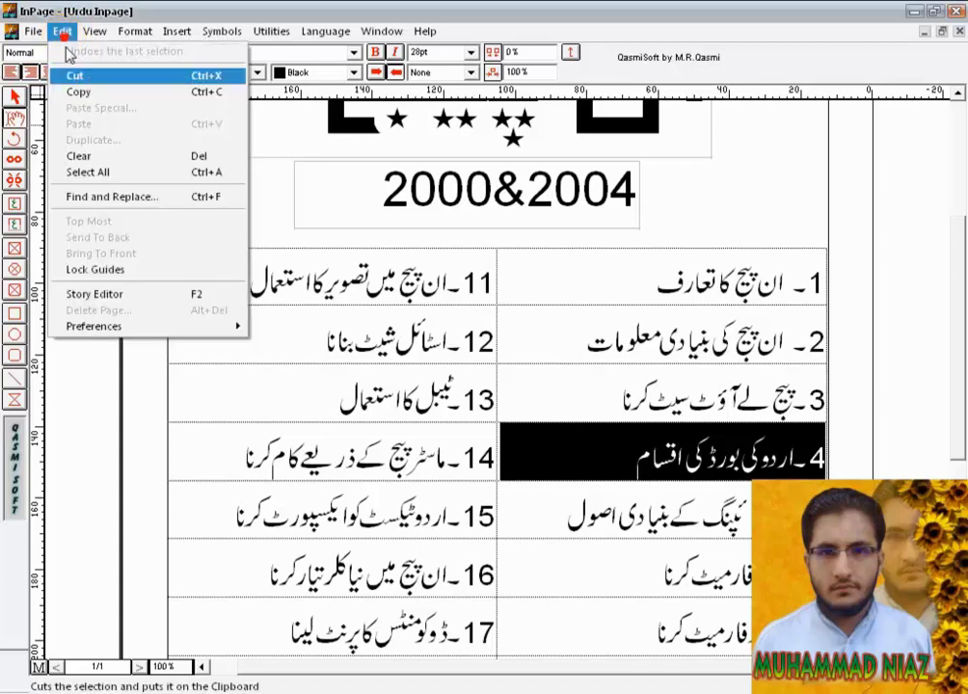
click(113, 326)
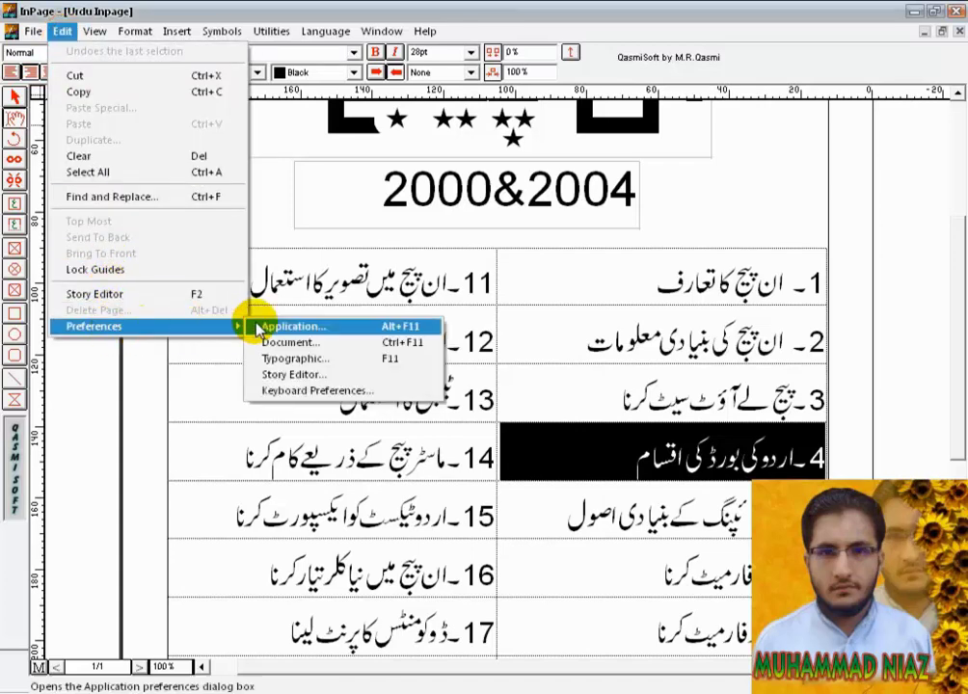
click(290, 393)
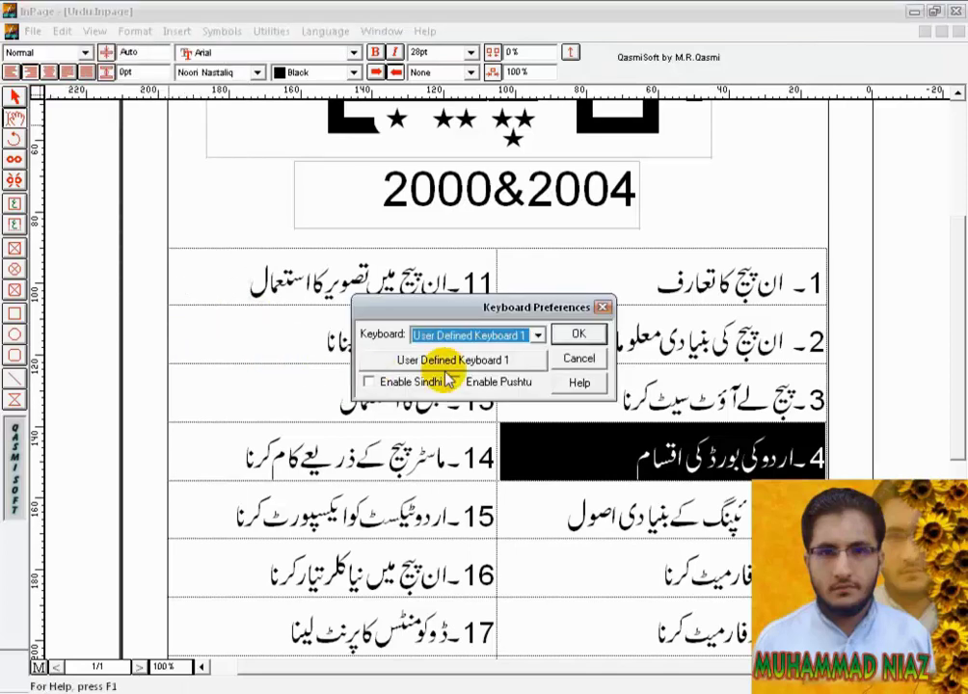
click(537, 335)
scroll(537, 363, up, 5)
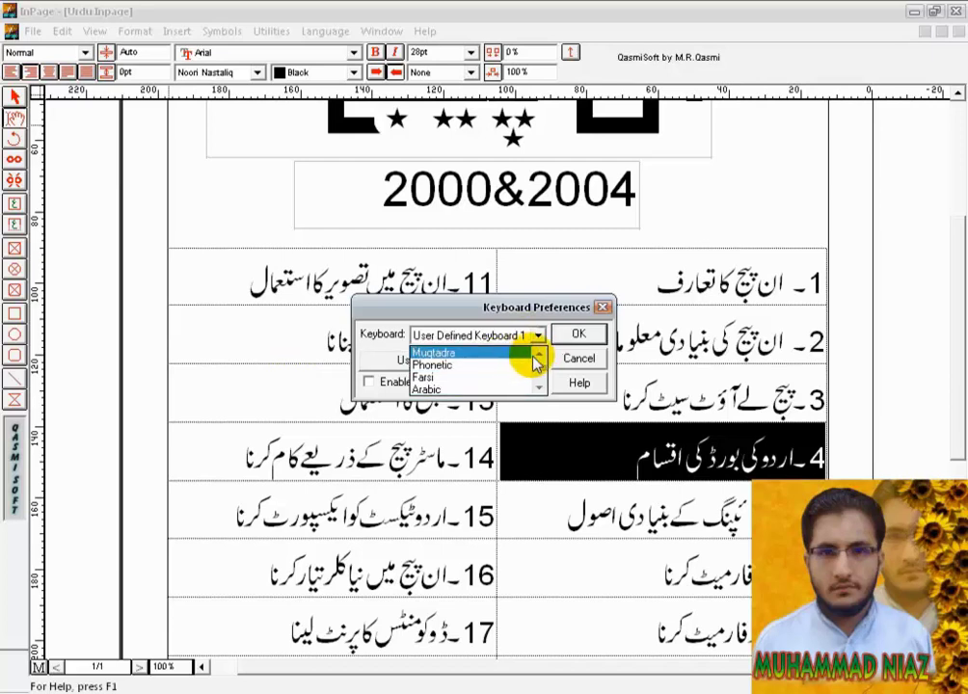
scroll(496, 366, up, 2)
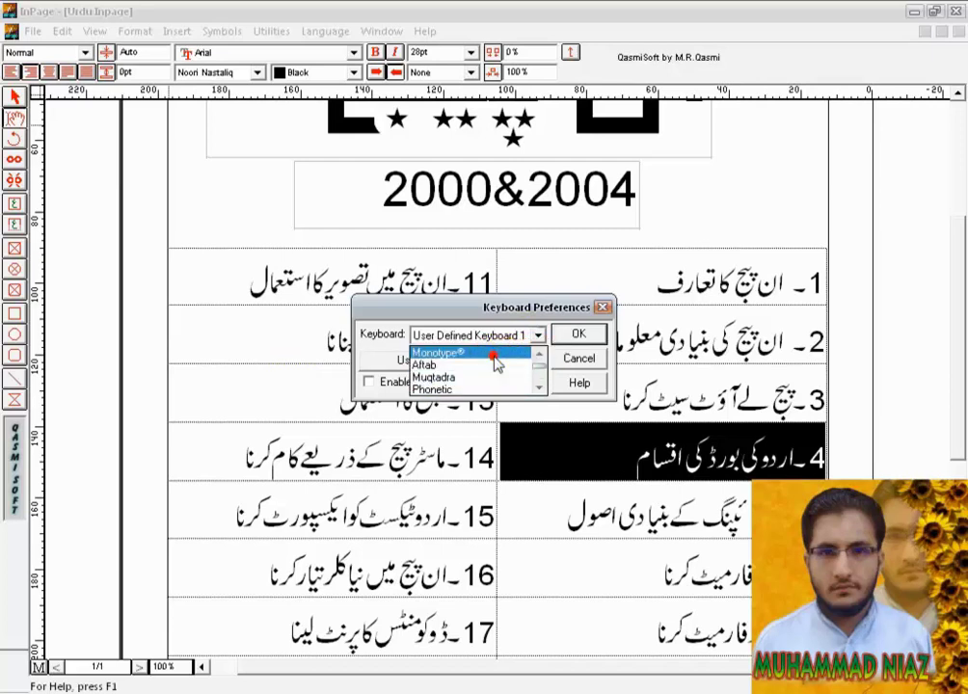
click(495, 355)
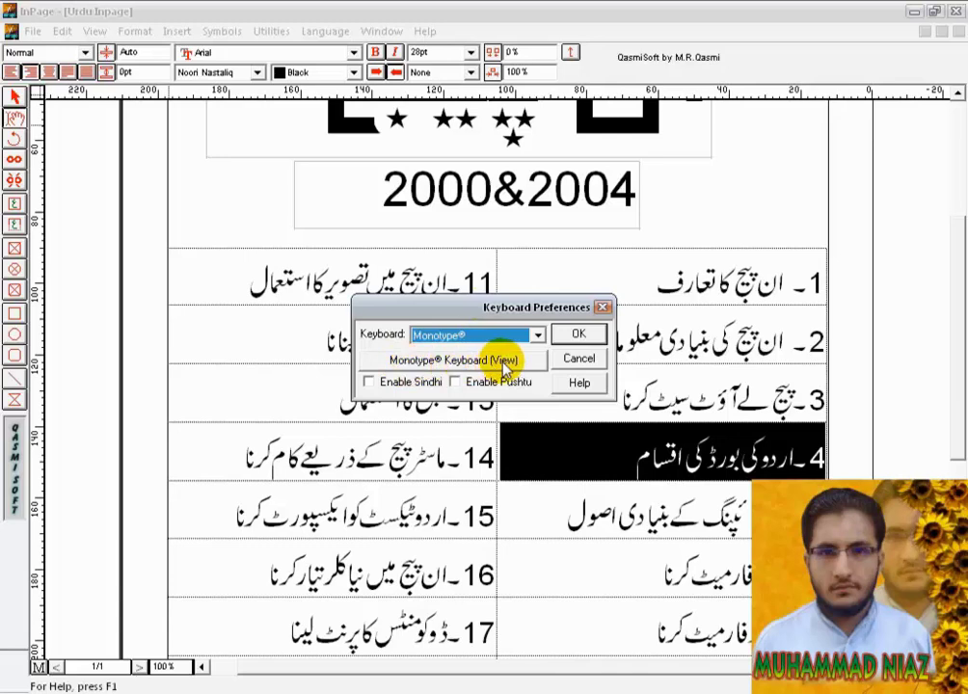
click(473, 359)
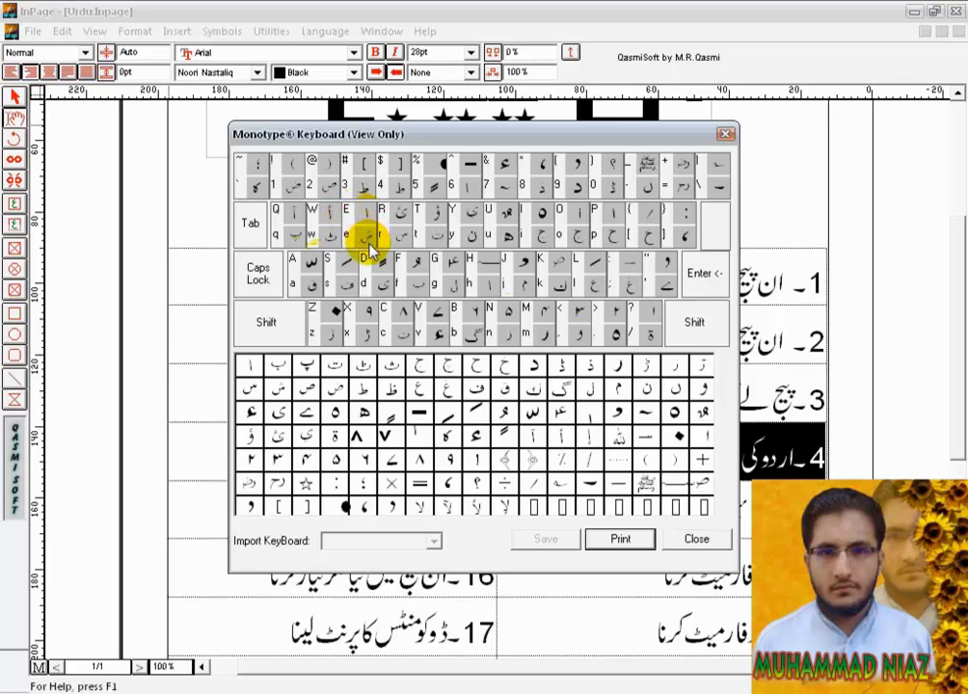
click(689, 537)
click(537, 334)
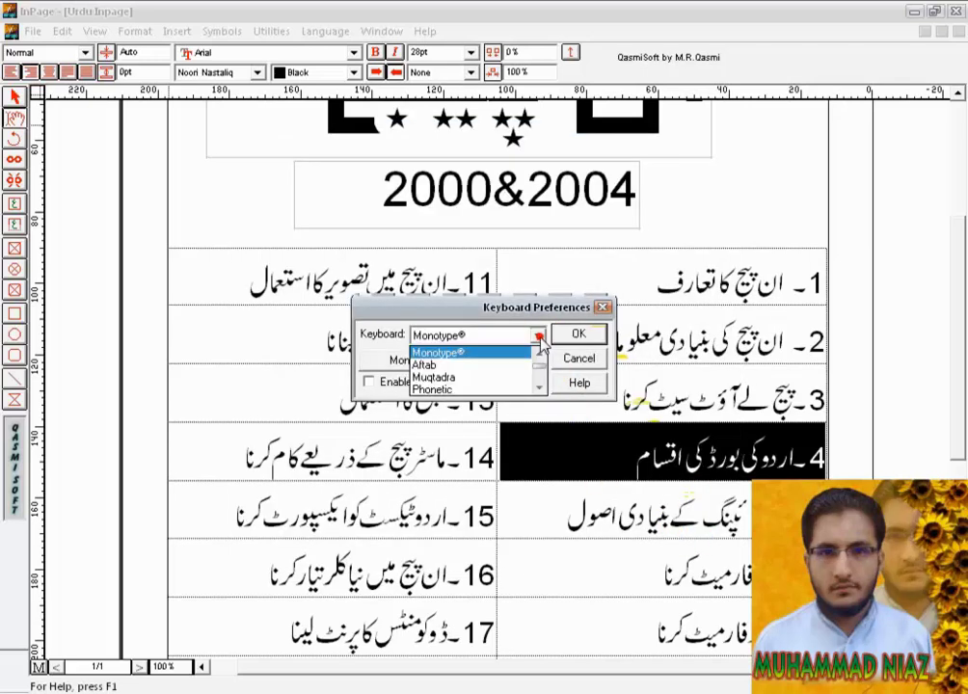
Step: Set the keyboard to Phonetic and review the Phonetic key map before closing it
click(440, 389)
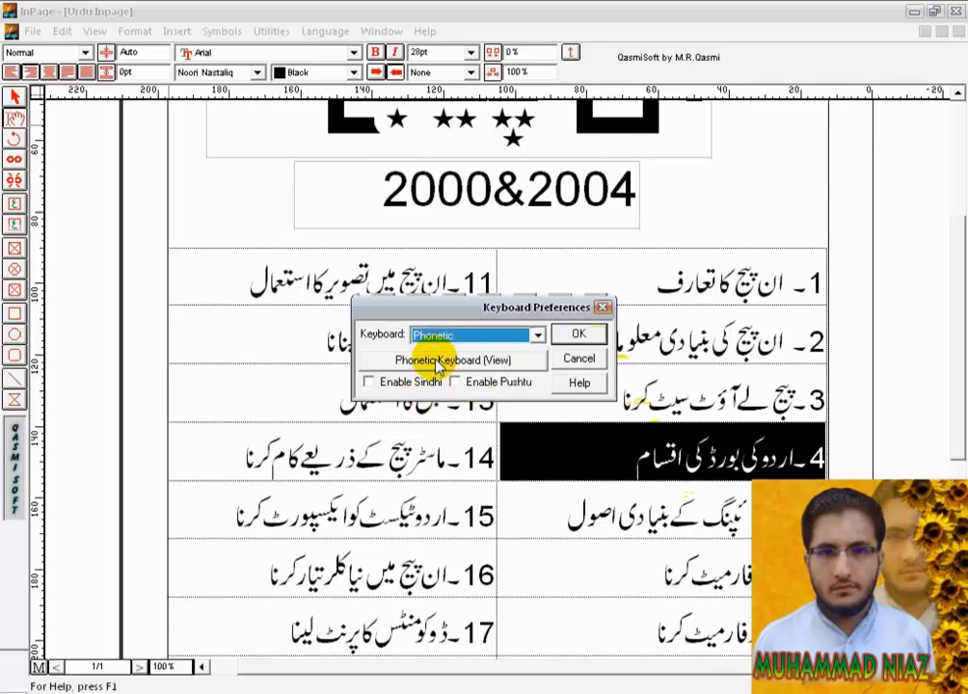
click(439, 362)
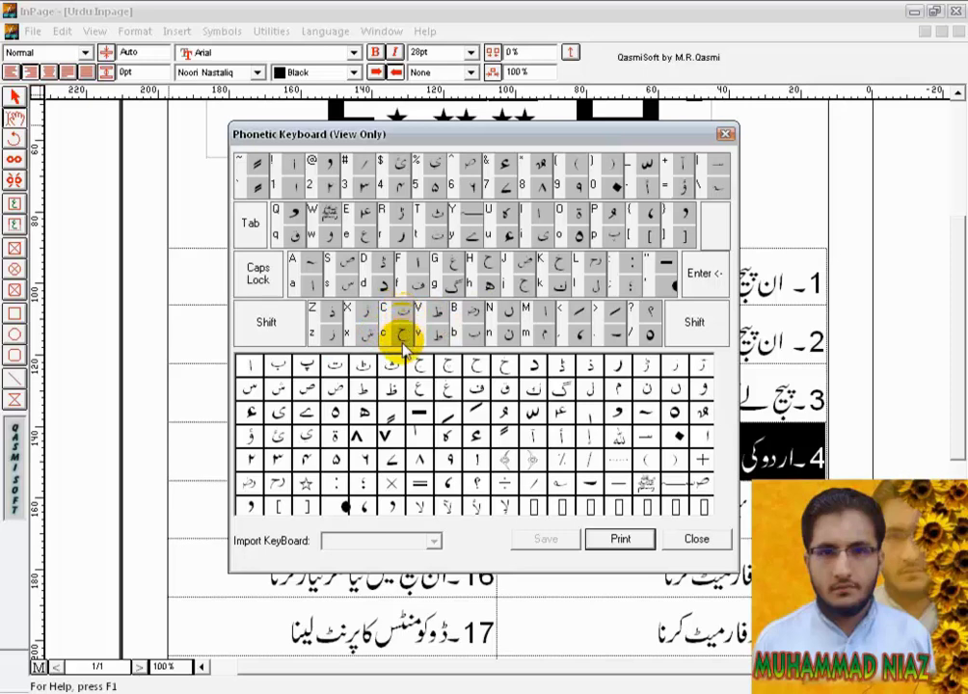
click(533, 541)
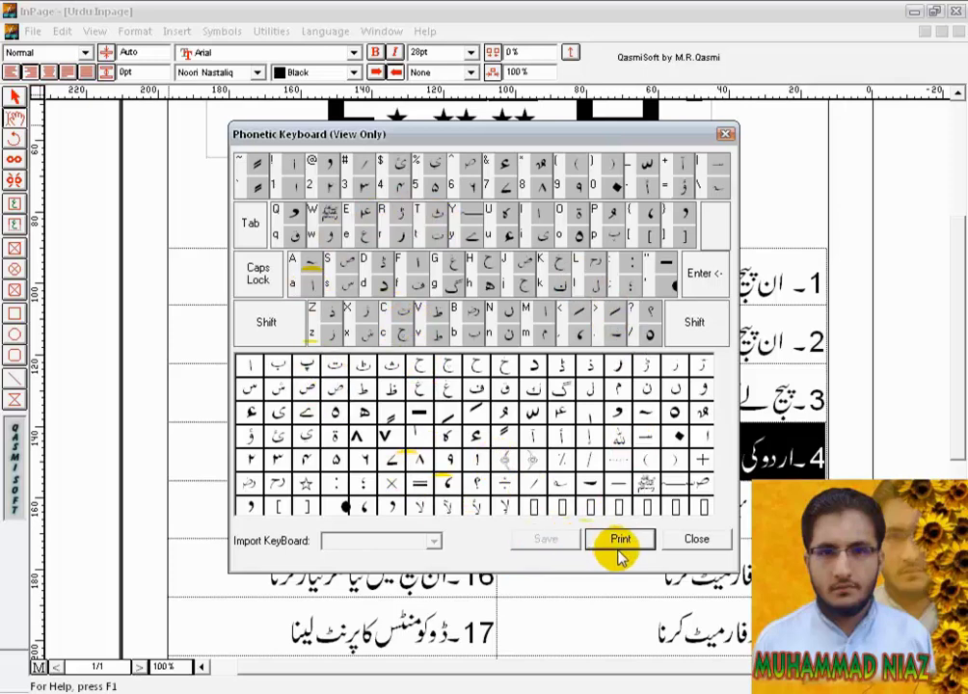
click(680, 542)
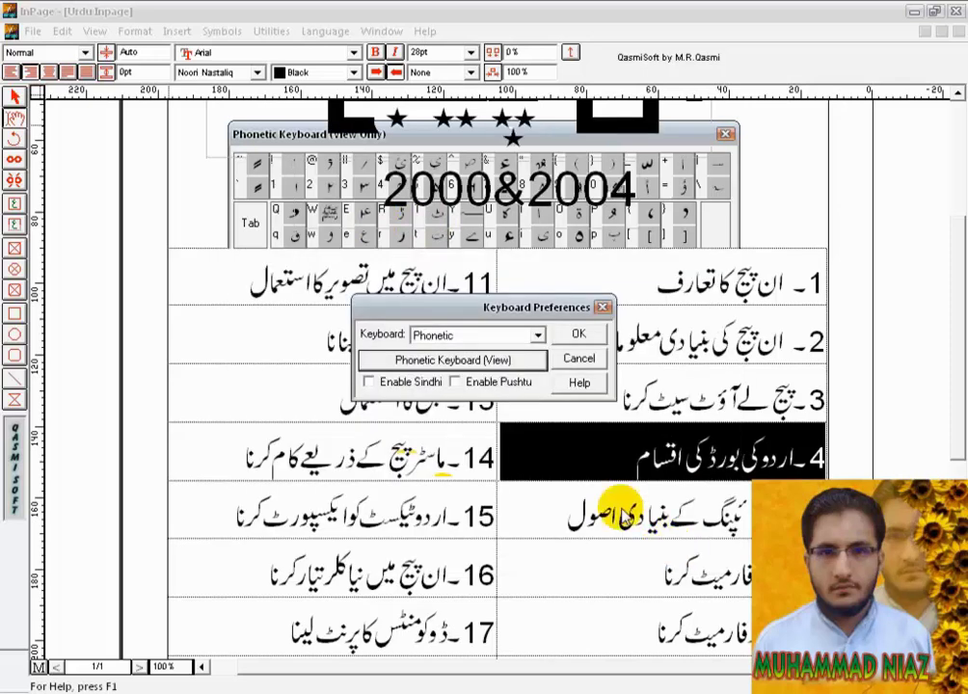
Step: Select User Defined Keyboard 1 and open its key map for editing
click(538, 335)
click(541, 389)
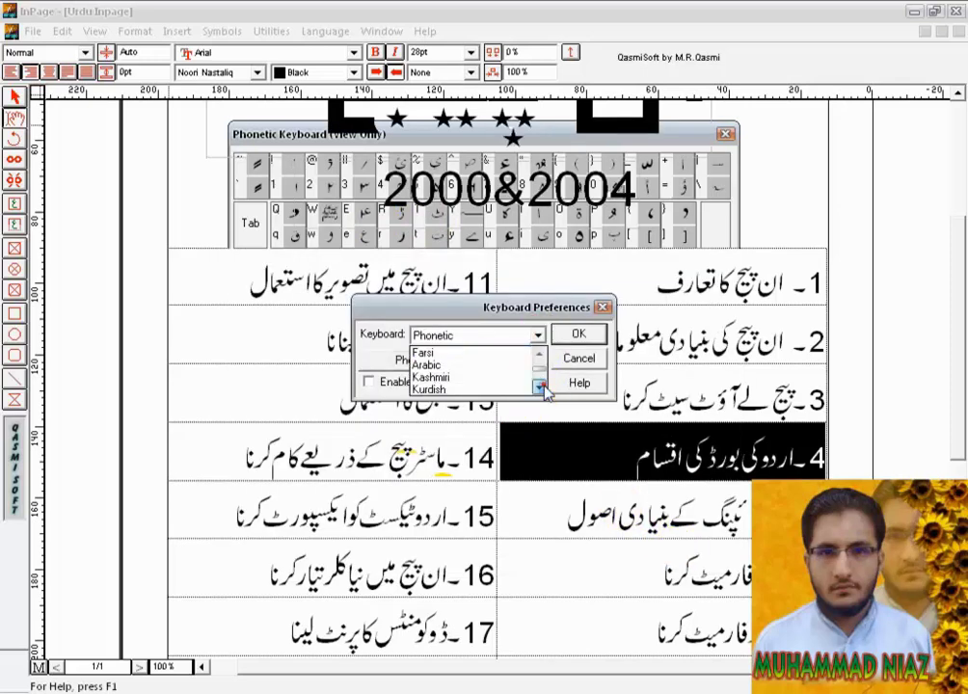
click(541, 389)
click(542, 389)
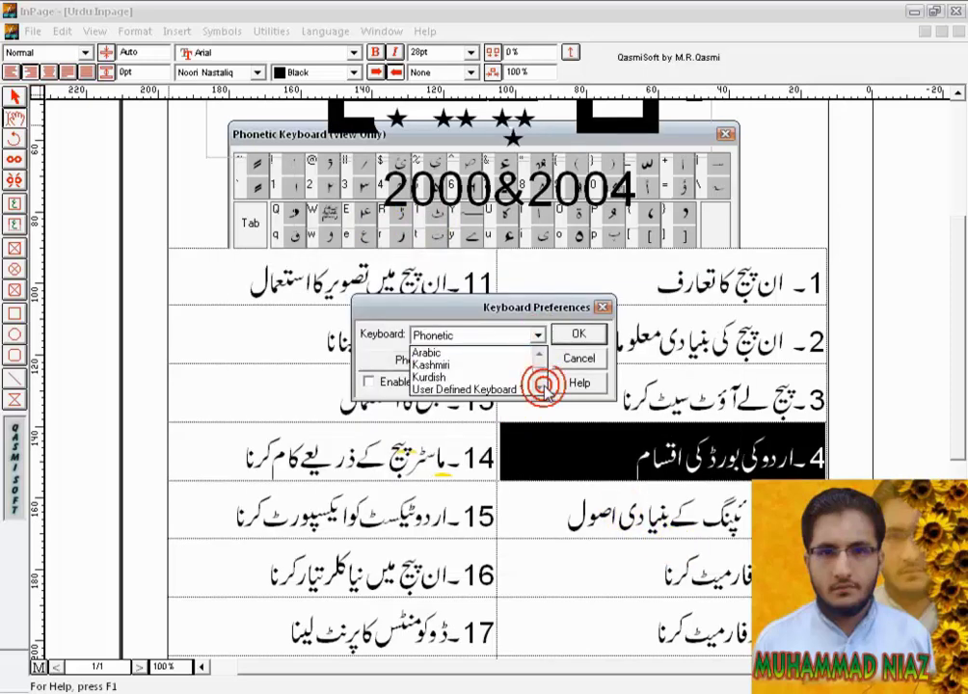
click(453, 390)
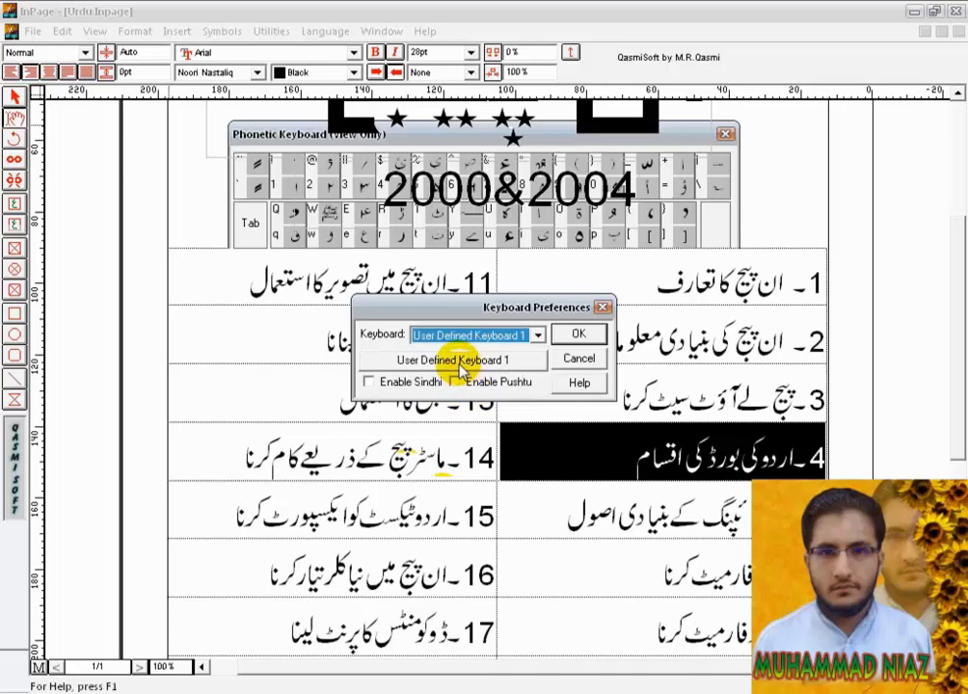
click(480, 364)
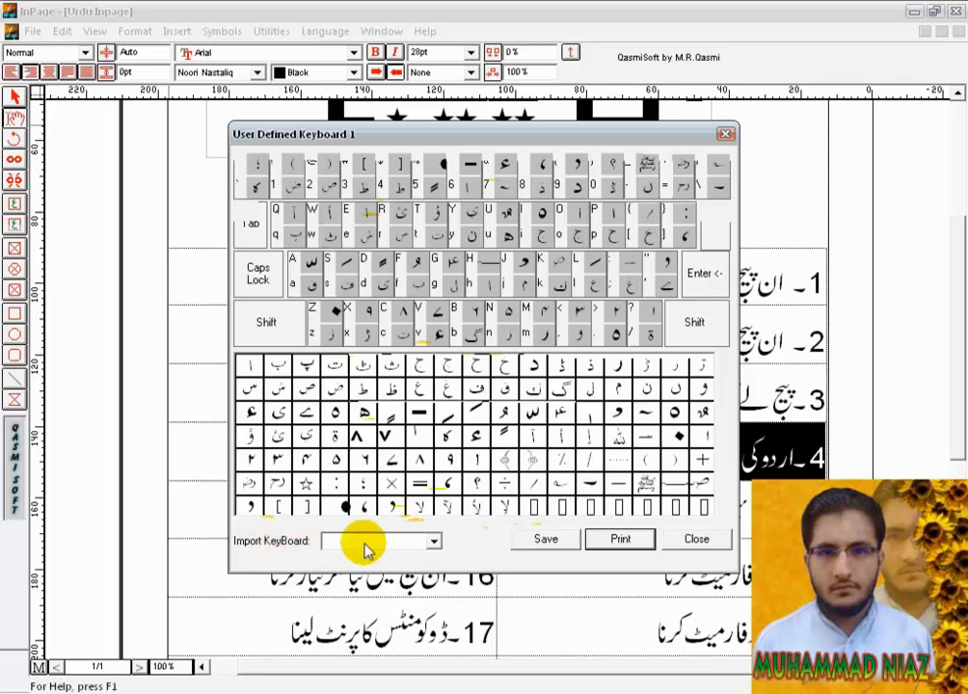
Step: Import the Phonetic layout into it, assign و to the M key, and close the editor
click(433, 541)
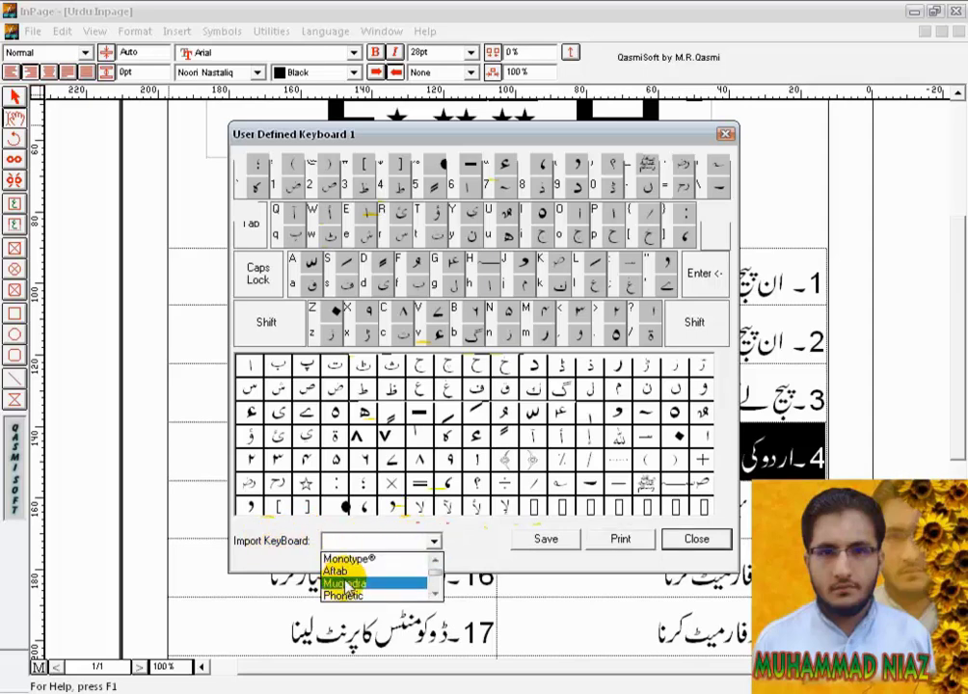
click(435, 595)
click(345, 582)
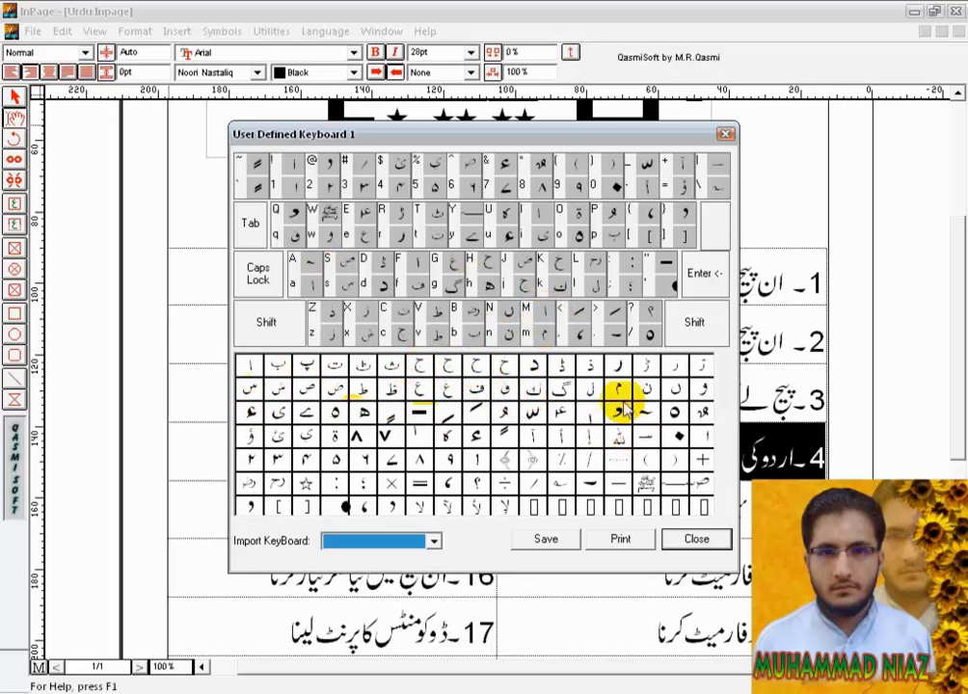
click(705, 390)
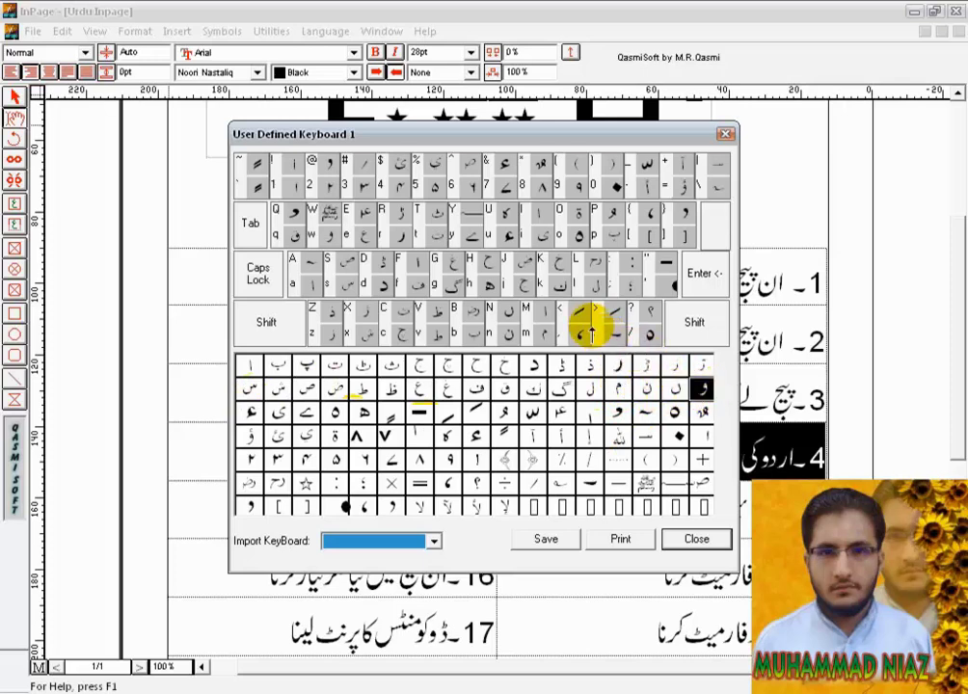
click(544, 313)
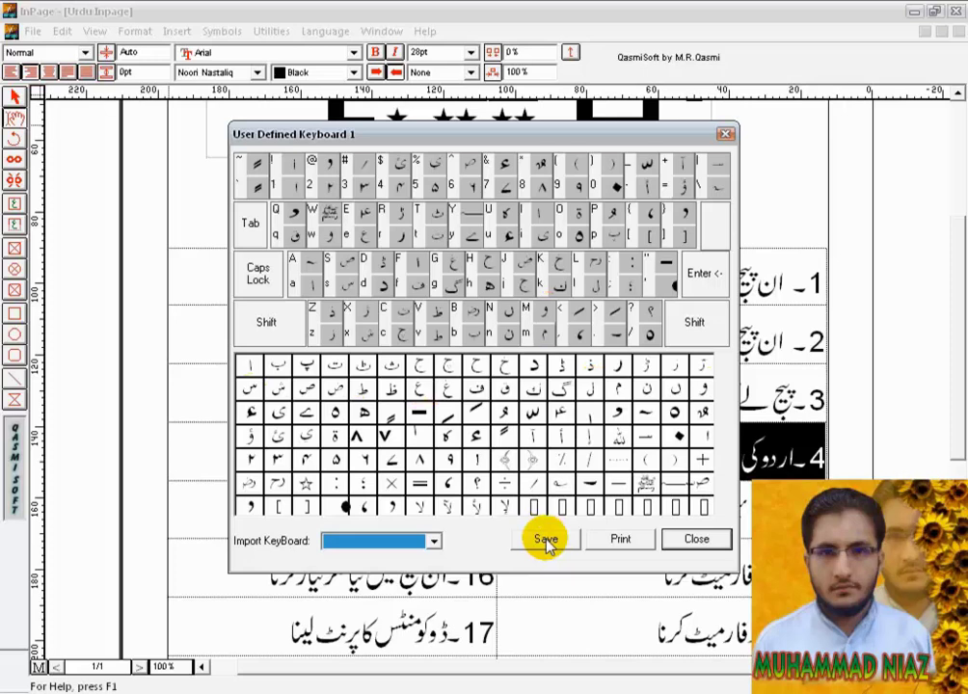
click(685, 540)
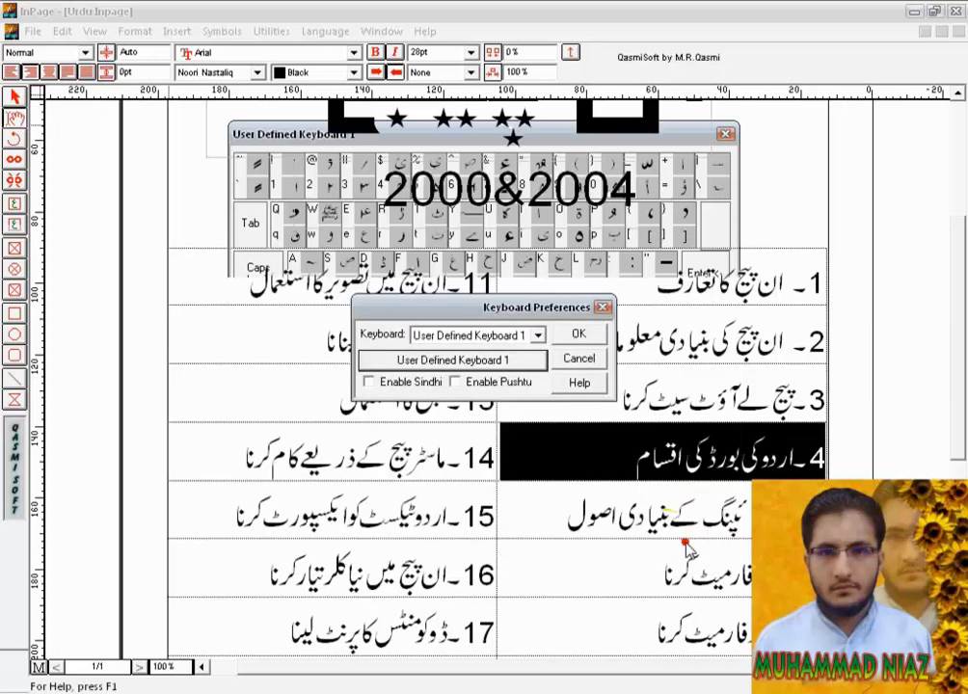
Step: Set the keyboard back to Phonetic, tick Enable Sindhi and Enable Pushtu, and confirm
click(525, 335)
click(537, 356)
click(538, 356)
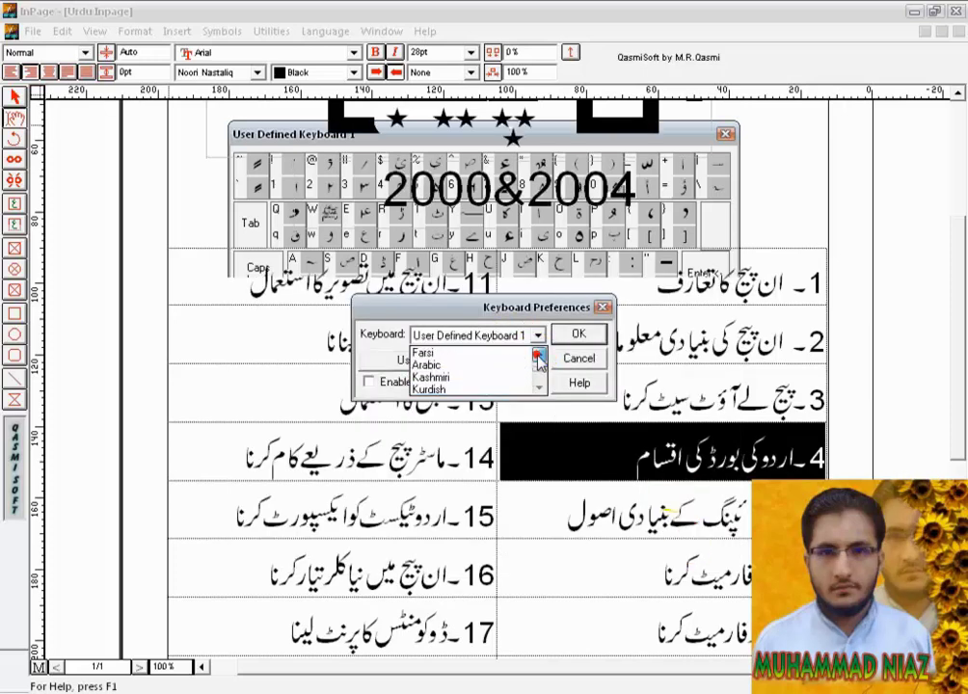
click(537, 356)
click(518, 353)
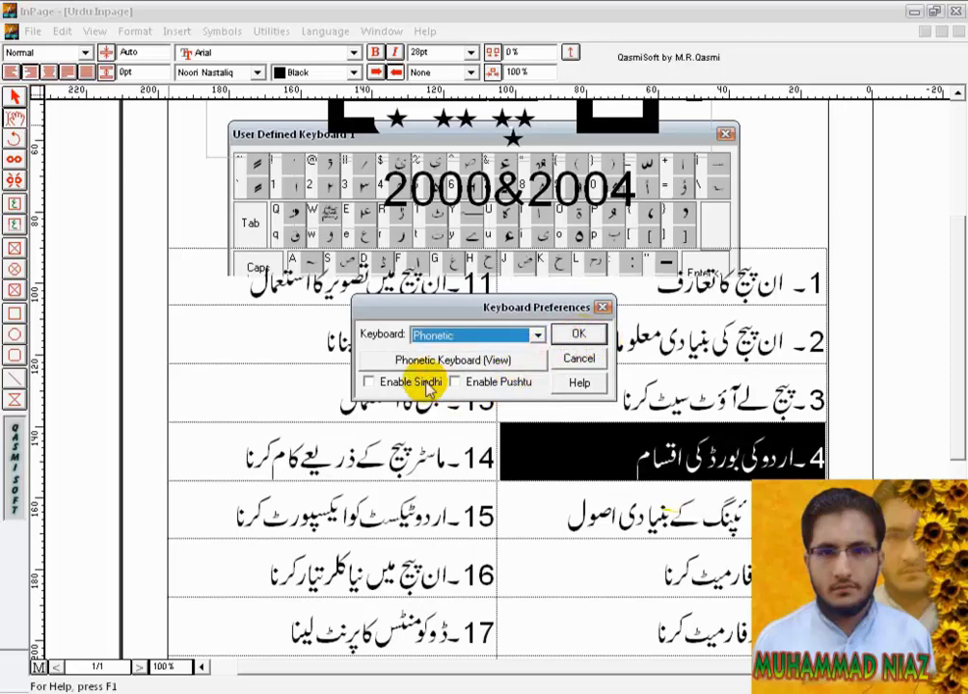
click(368, 381)
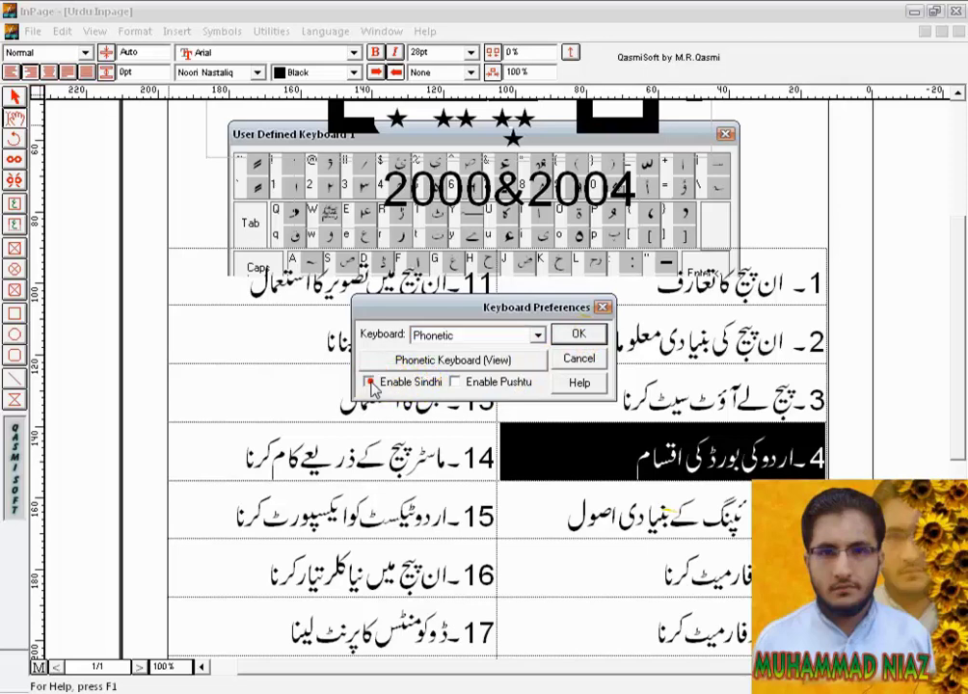
click(455, 381)
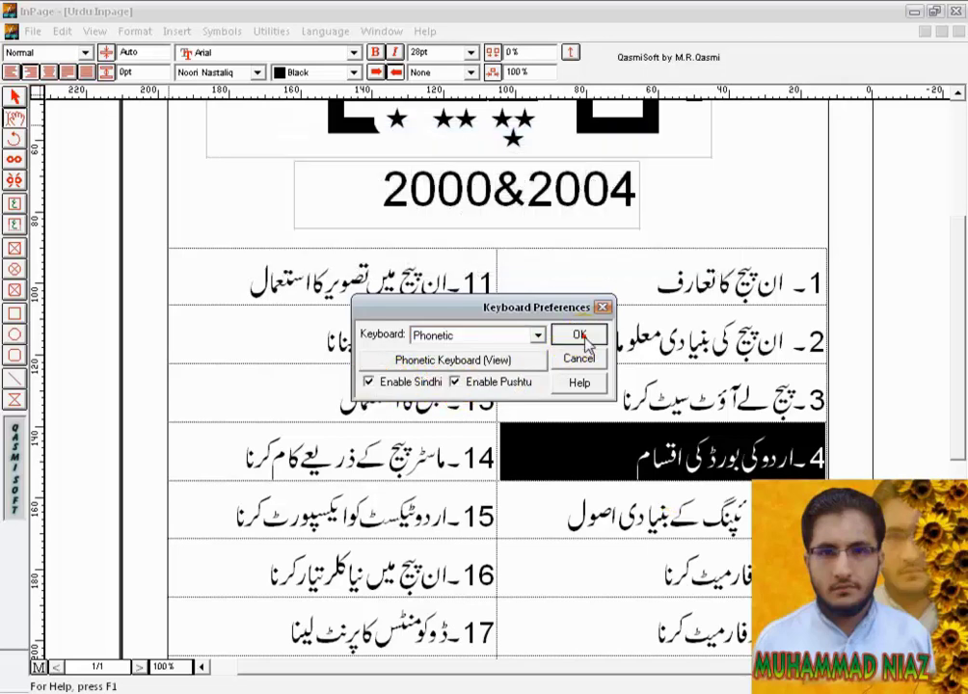
click(578, 334)
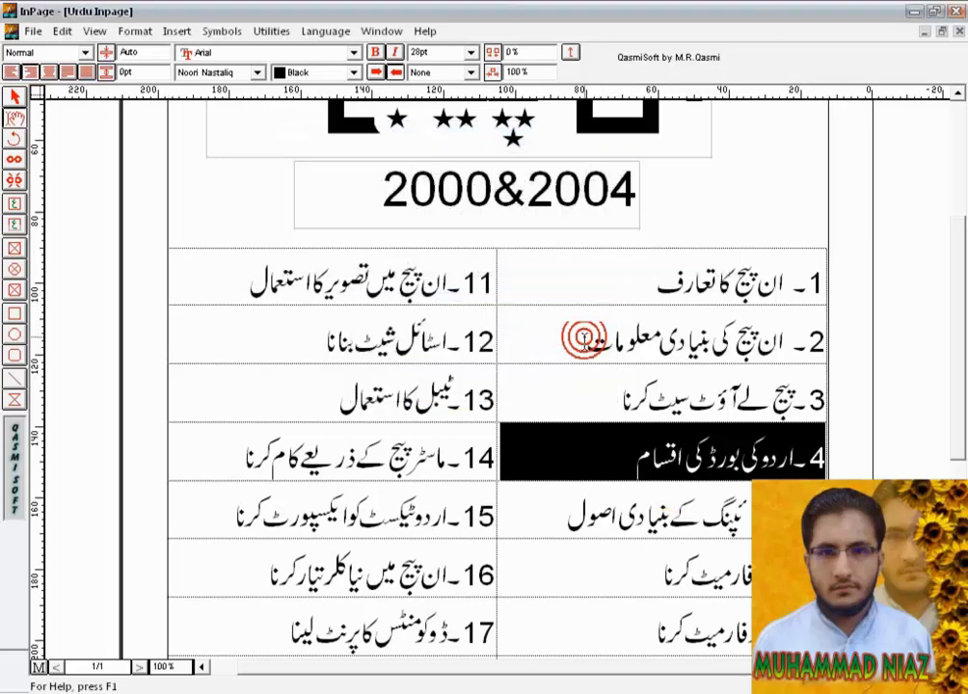
Step: Create a new A4 portrait right-to-left document with 12.7mm margins
click(34, 32)
click(48, 51)
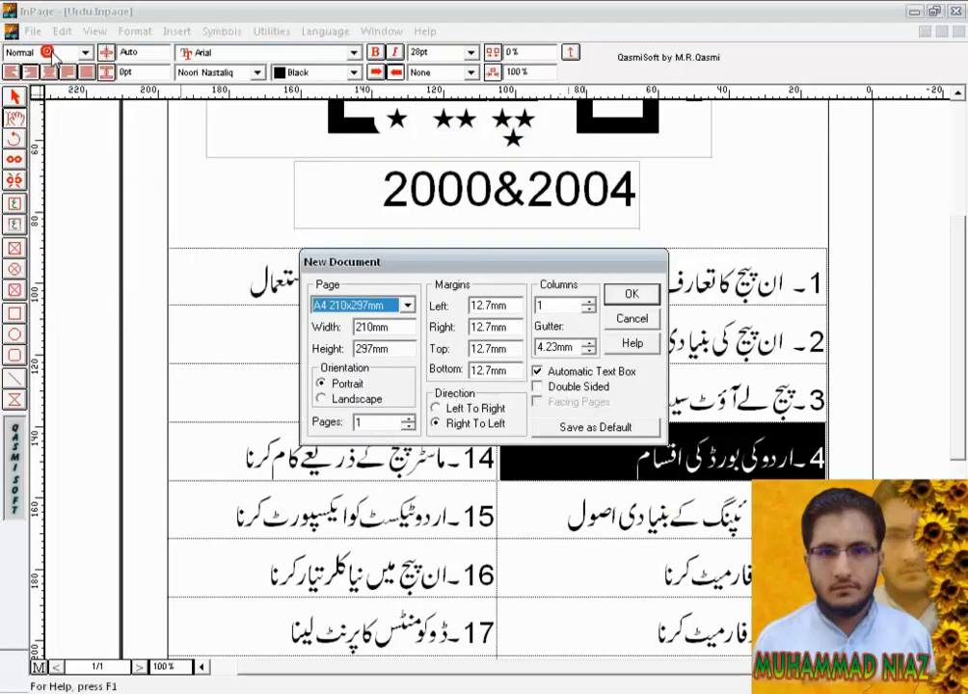
click(632, 295)
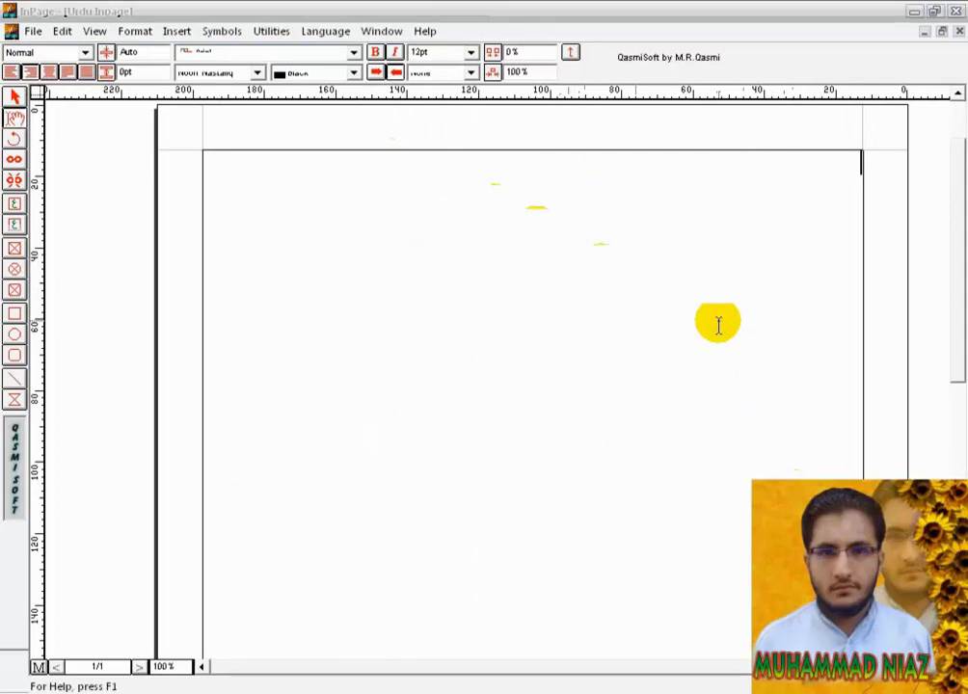
click(470, 52)
Step: Type the two-word Urdu name in 36pt at the top right and start a new line
click(445, 138)
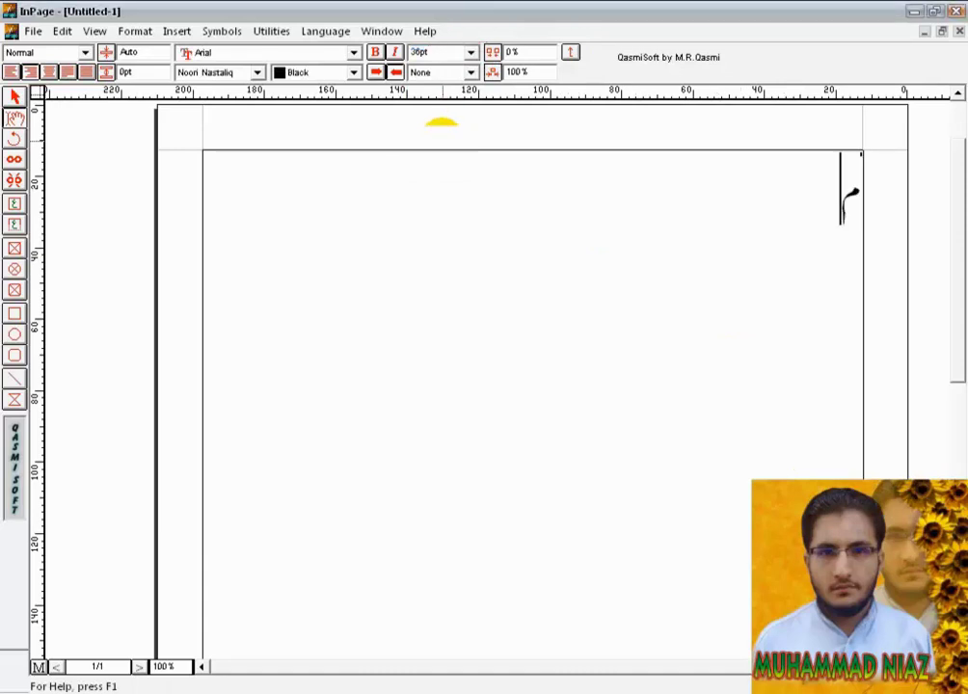
text(مد ن)
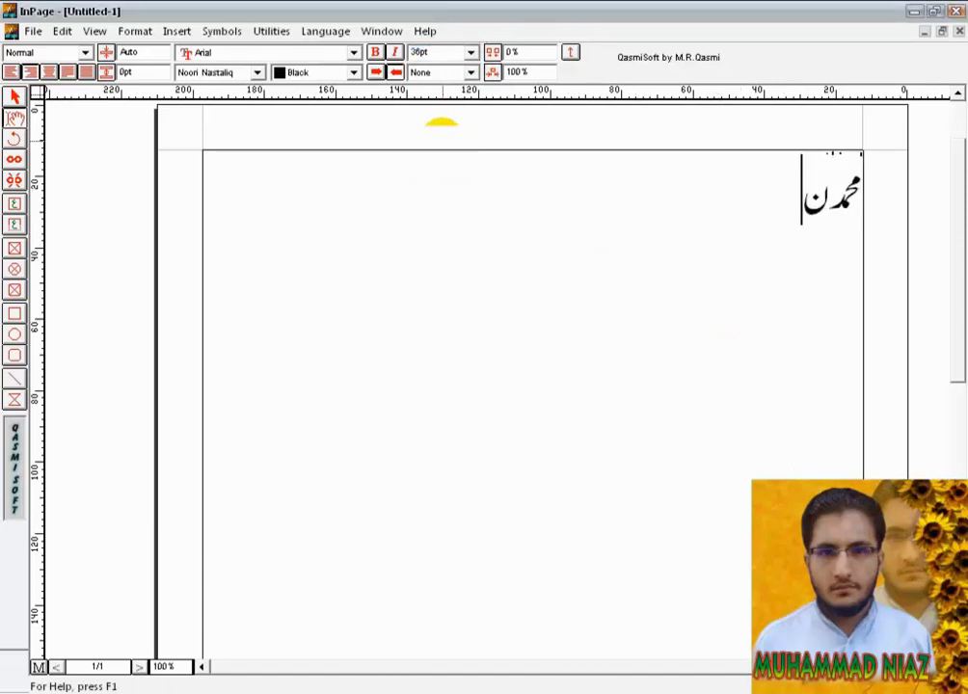
text(یاز)
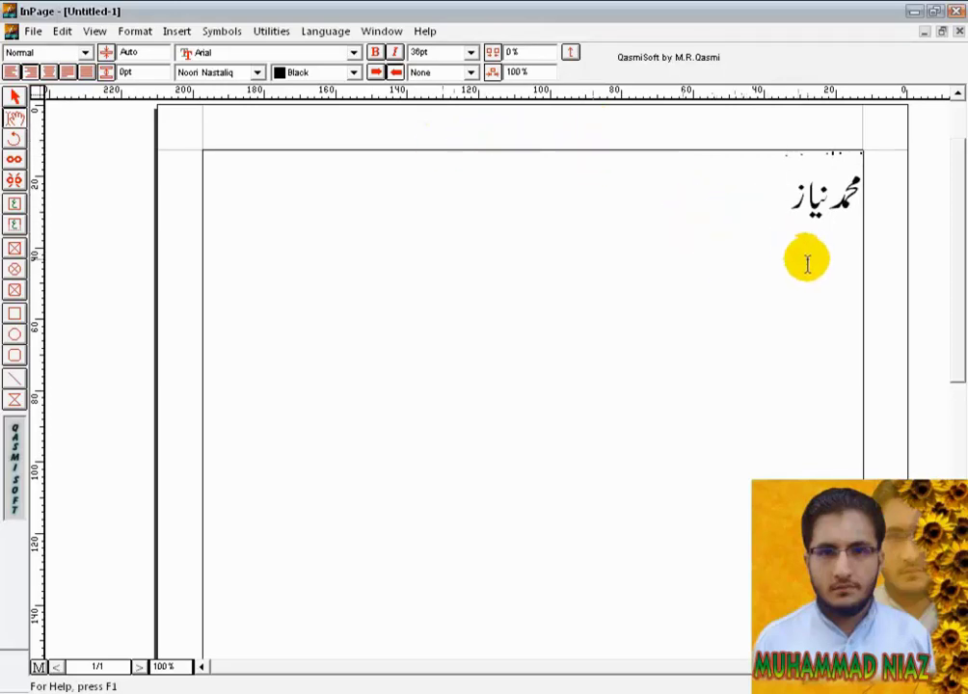
triple_click(789, 201)
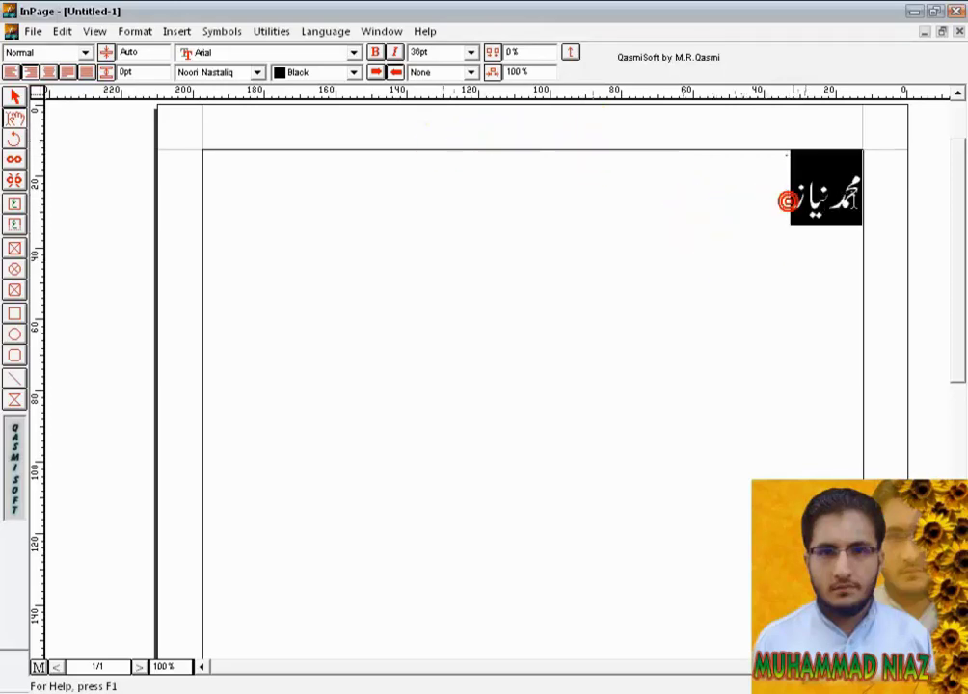
click(782, 200)
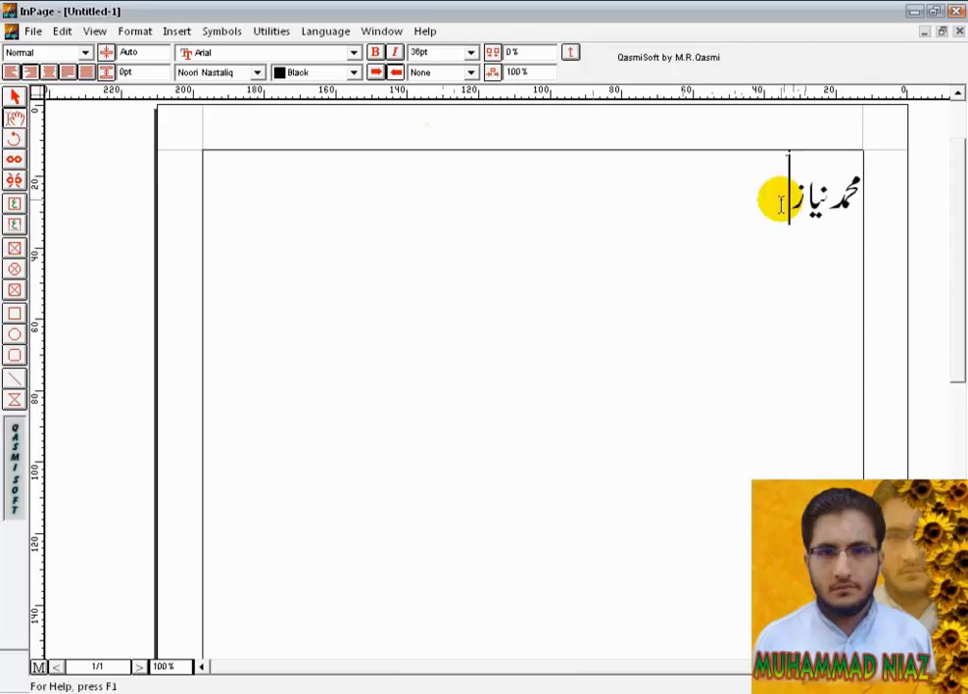
key(Return)
key(Return)
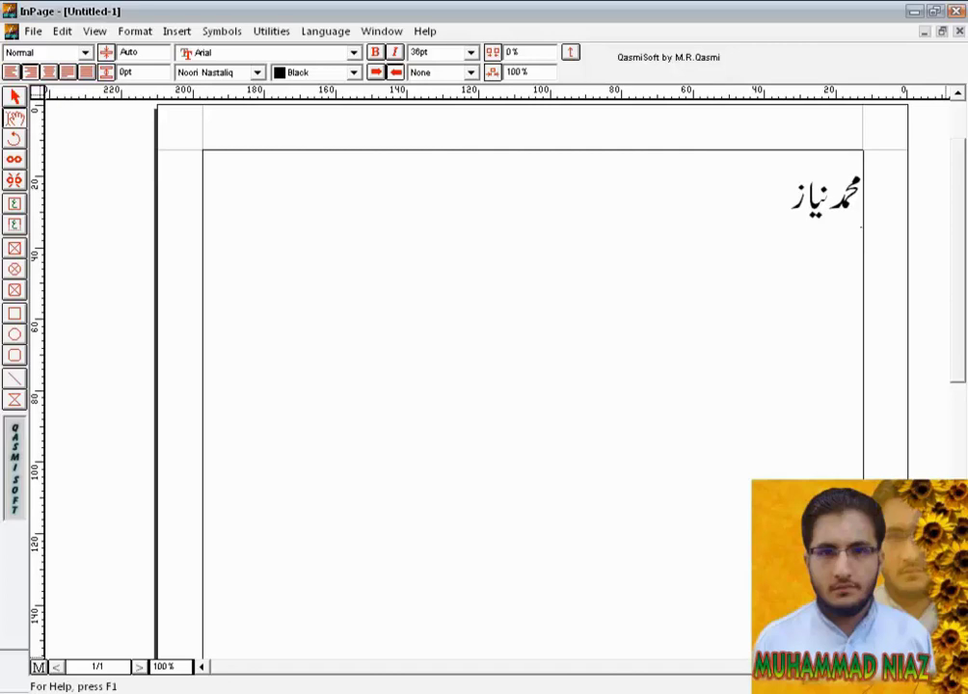
Step: Add the Sindhi line 'راراالگي' below the name and begin another line
key(Return)
text(راراالگي)
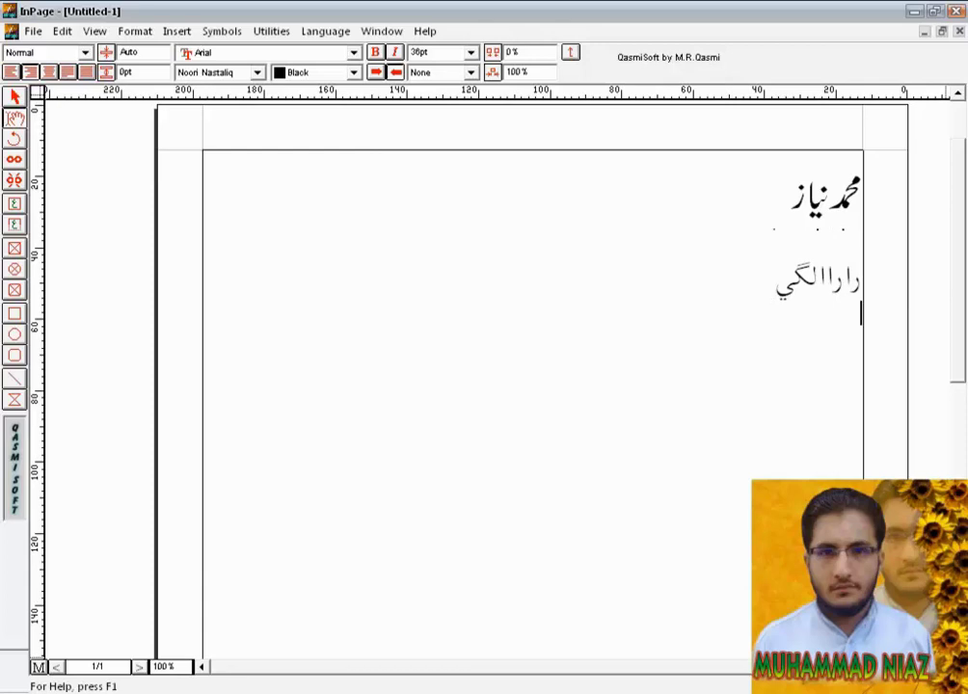
key(Return)
double_click(587, 14)
Step: Switch the typing language to Pushtu and type the name in Urdu script on a new line
drag(595, 147, 374, 7)
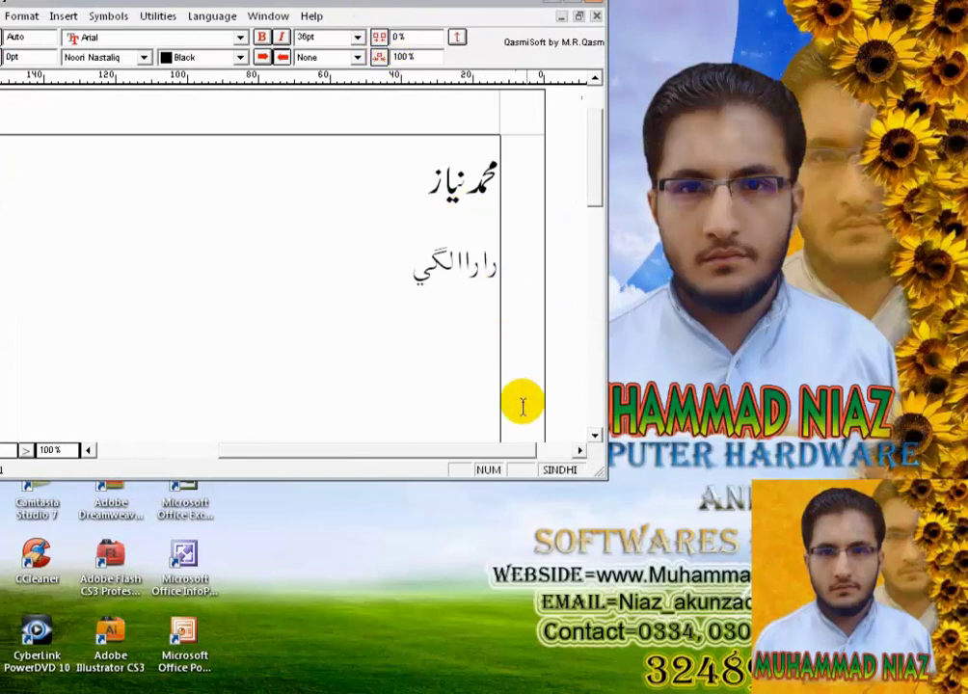
click(559, 472)
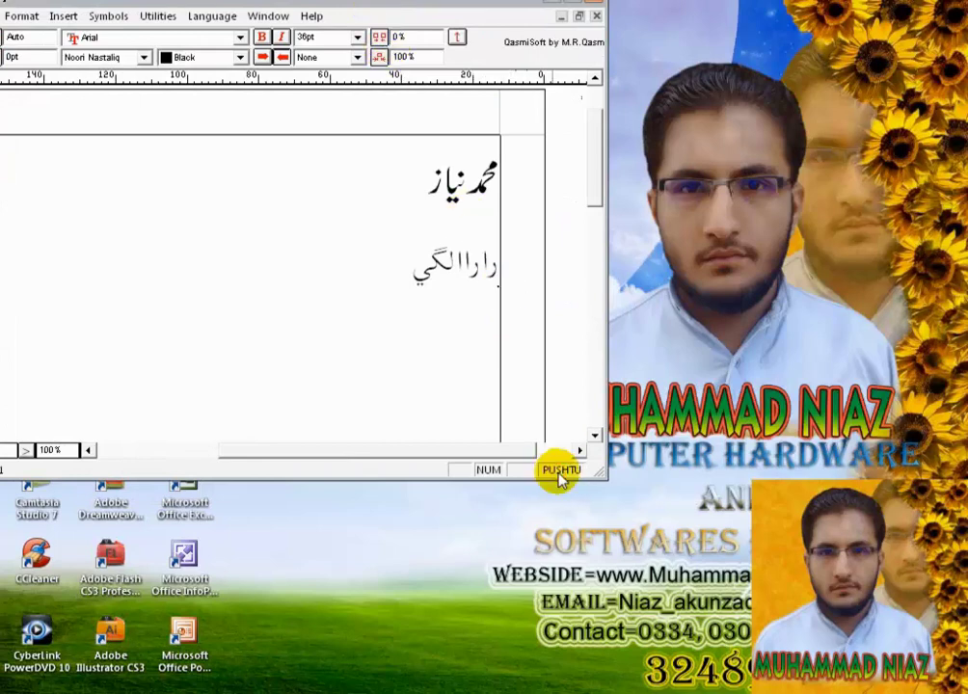
click(559, 471)
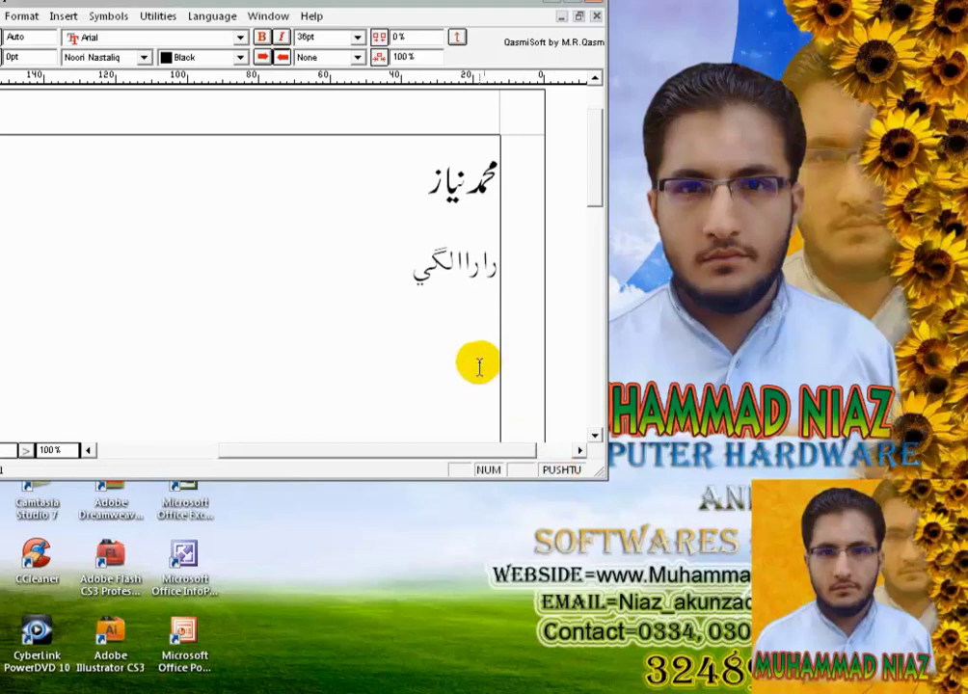
key(Return)
text(ن)
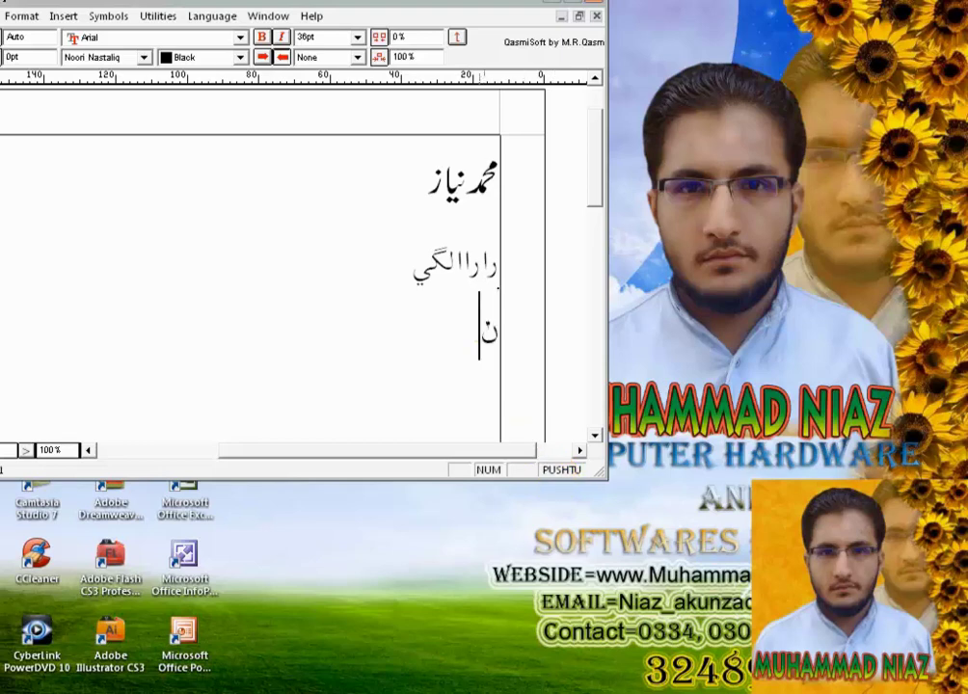
text(یاز)
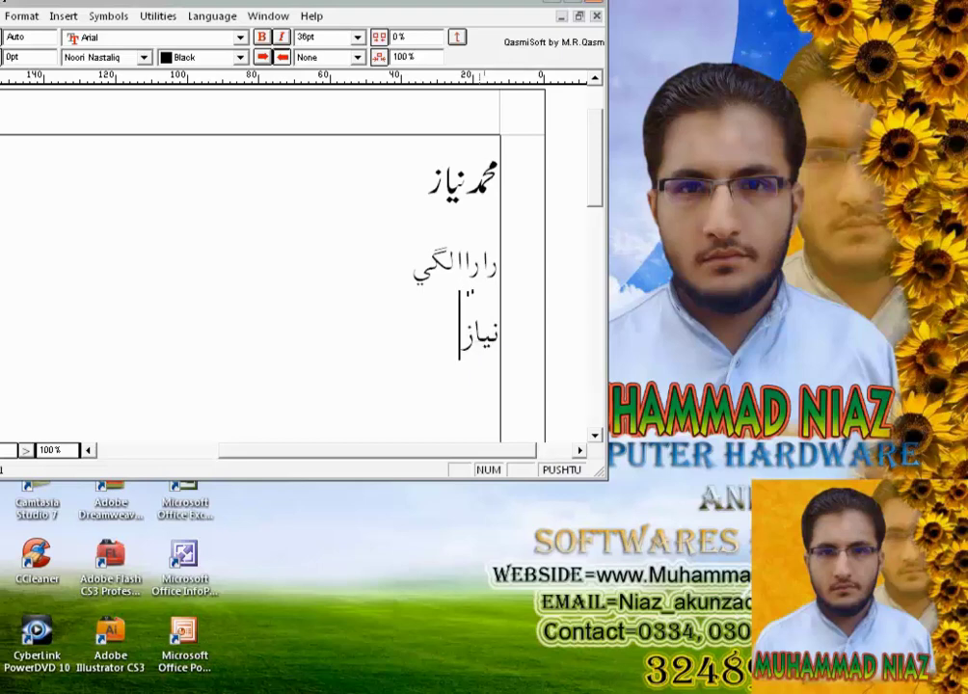
Step: Switch to English and type the name in English letters, then maximize the window
click(572, 470)
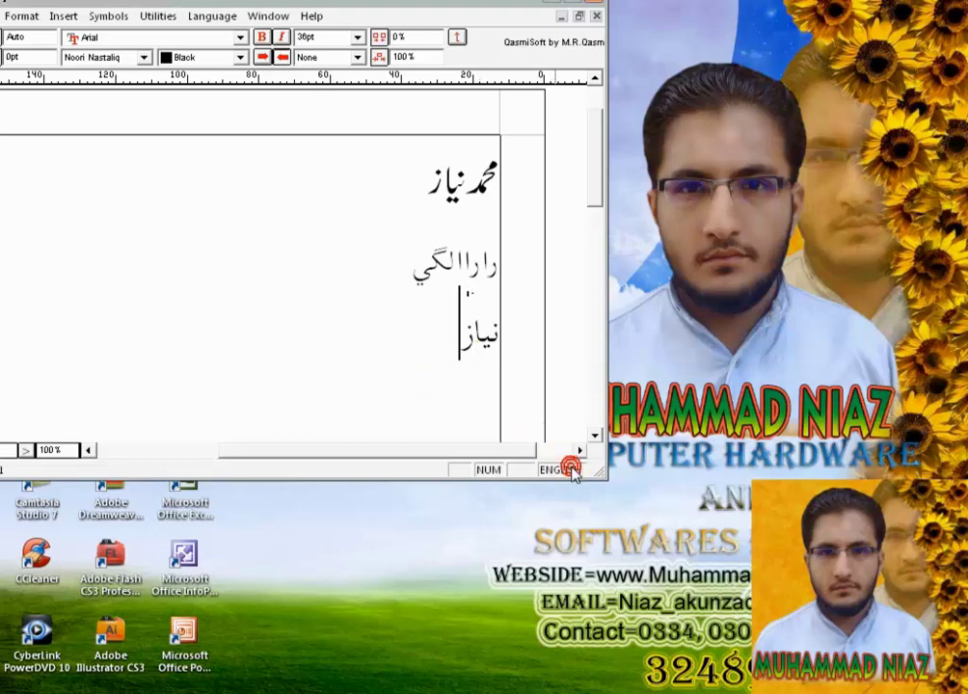
key(BackSpace)
text(niaz)
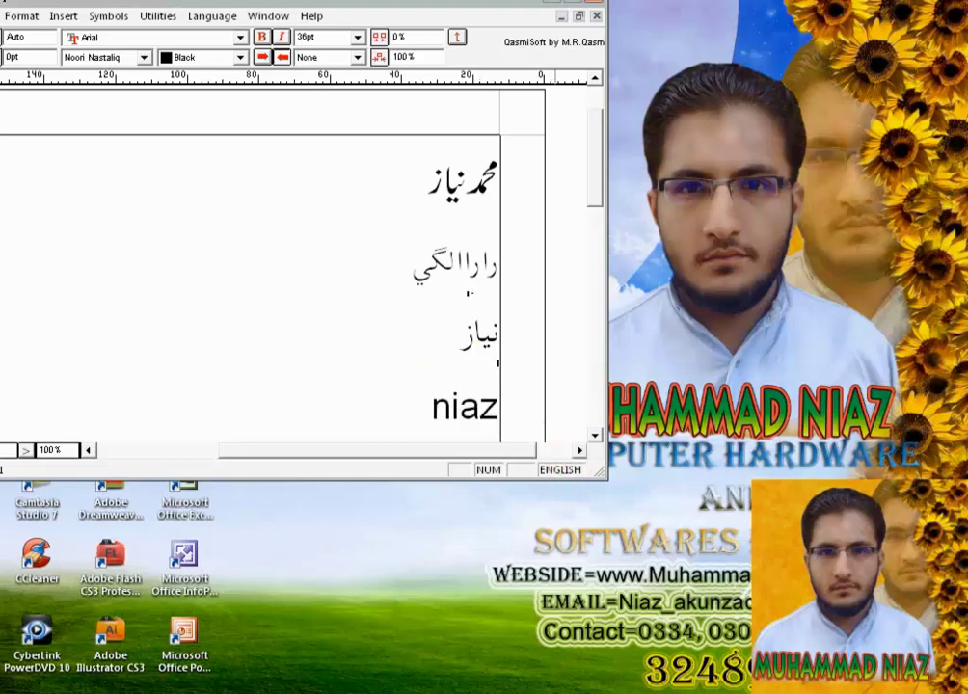
double_click(279, 5)
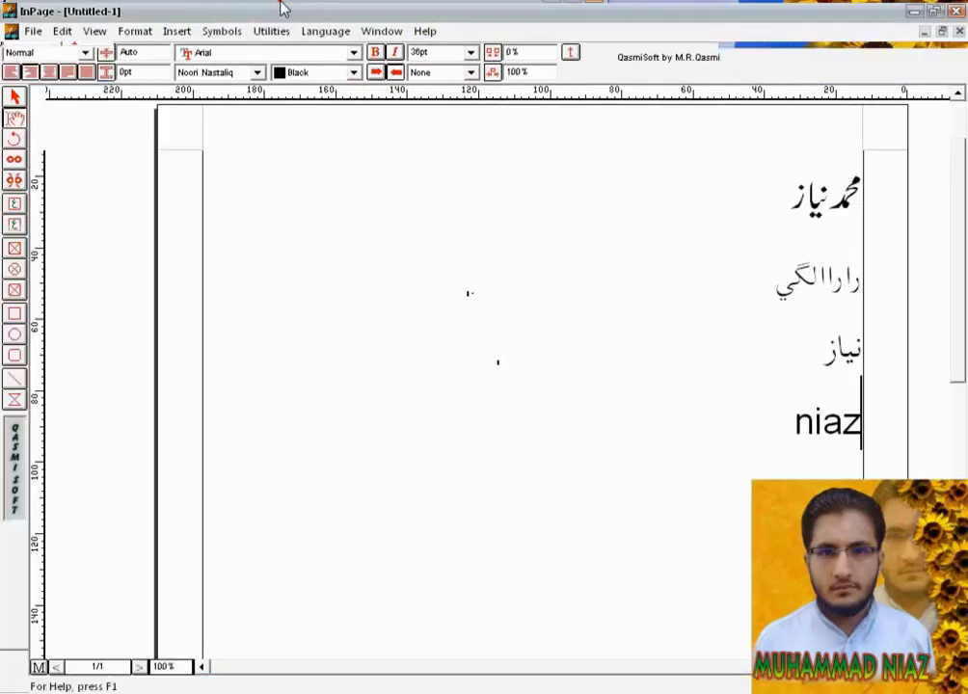
Step: Use Language > Toggle Language repeatedly to cycle English, Urdu, then Sindhi, and maximize the window
click(381, 32)
click(345, 33)
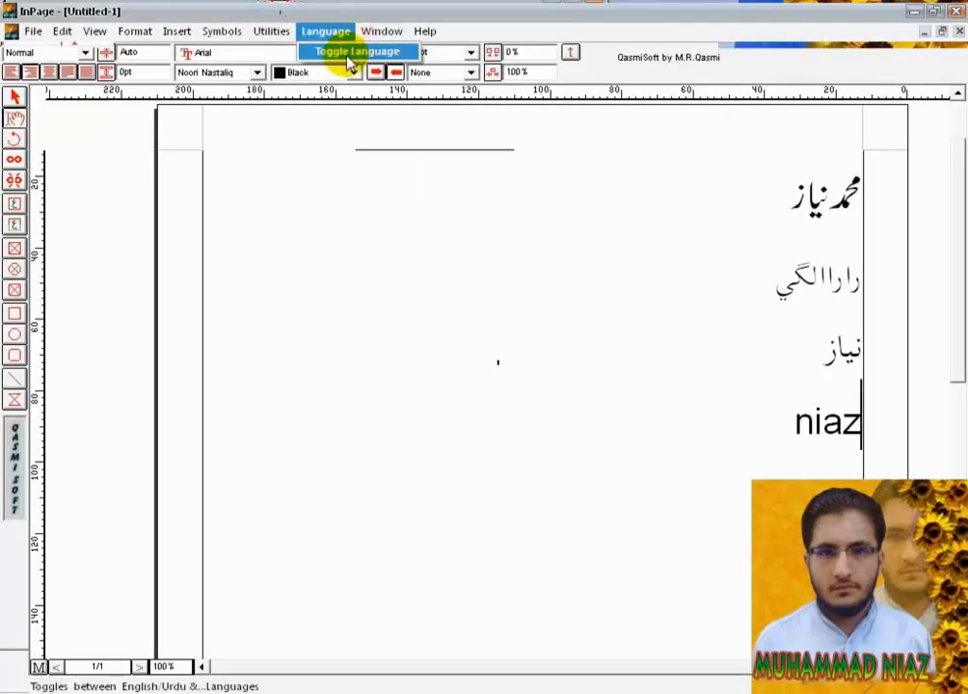
click(349, 55)
double_click(352, 10)
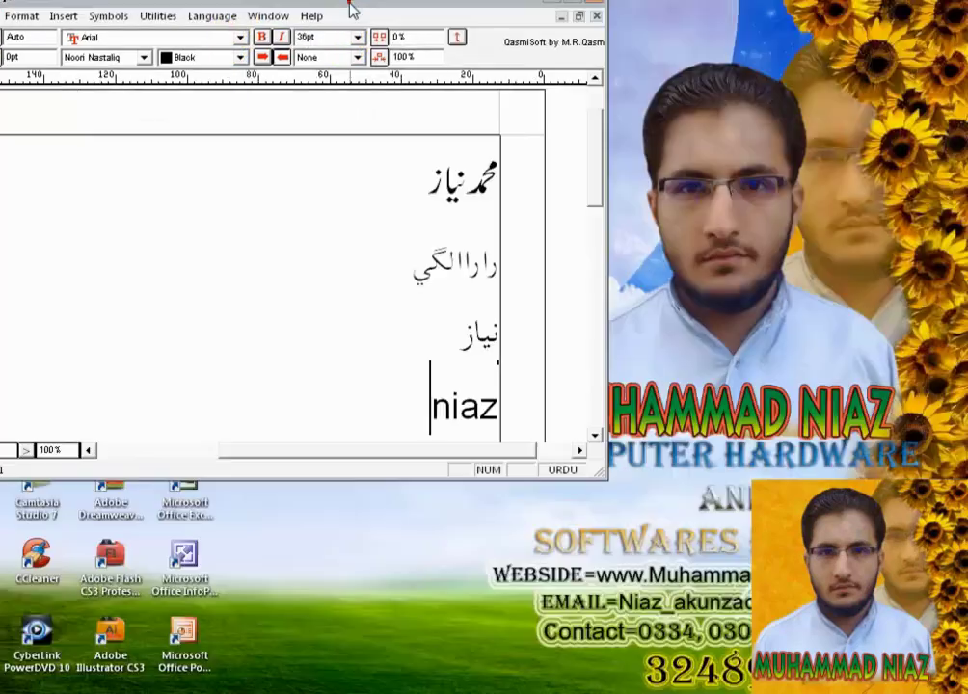
click(214, 17)
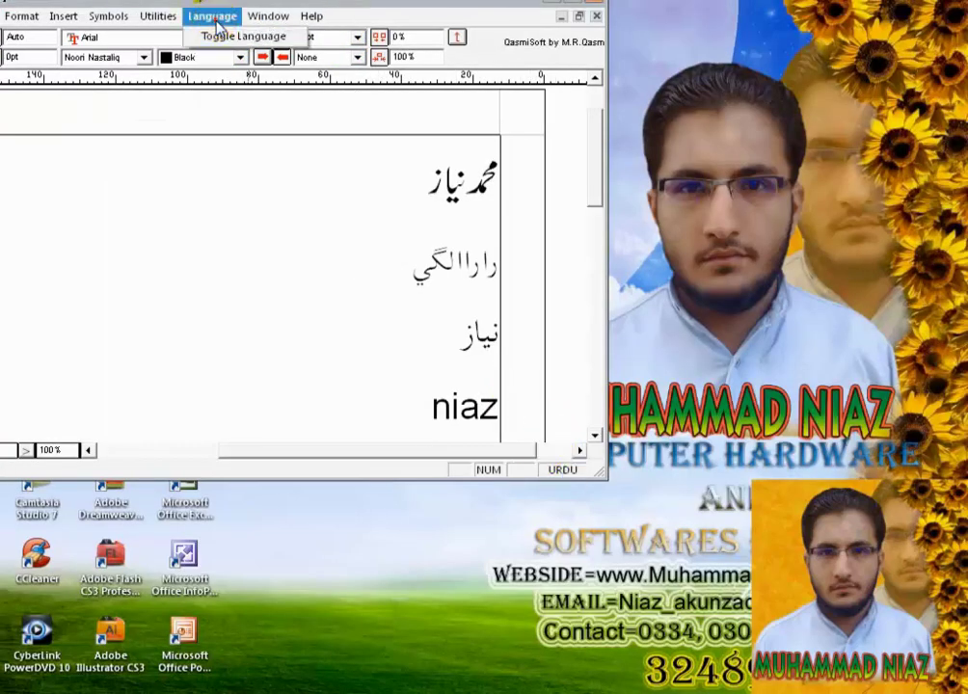
click(216, 36)
click(213, 16)
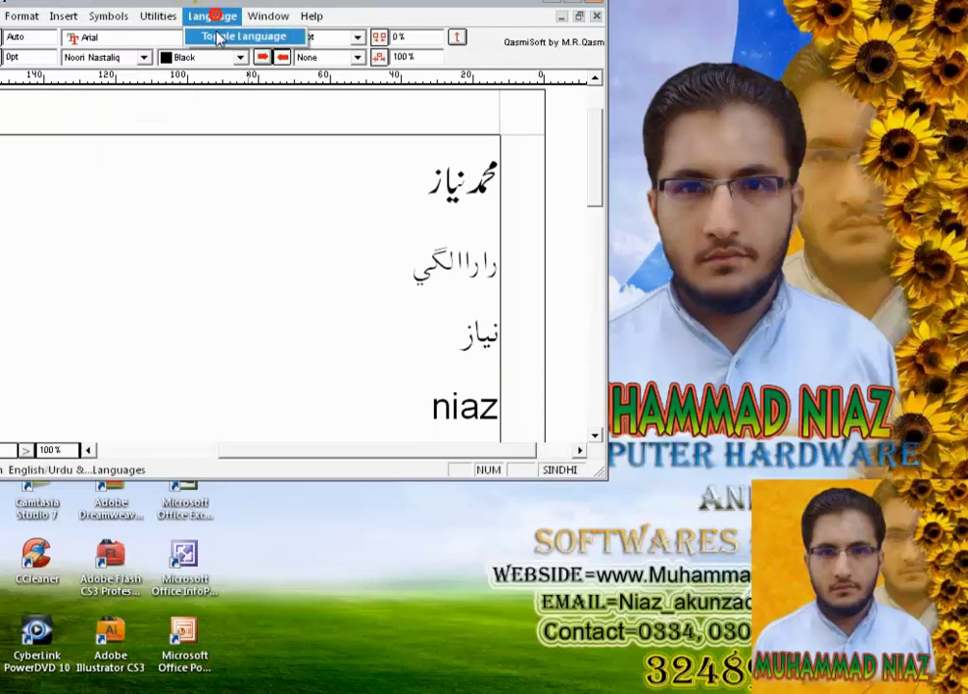
click(216, 36)
click(213, 16)
double_click(236, 6)
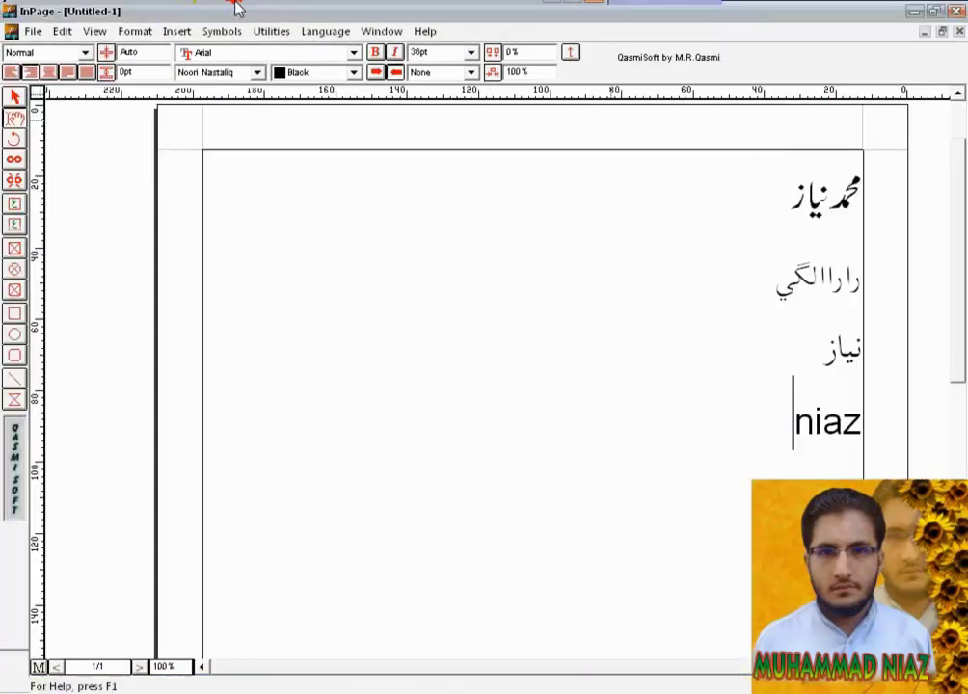